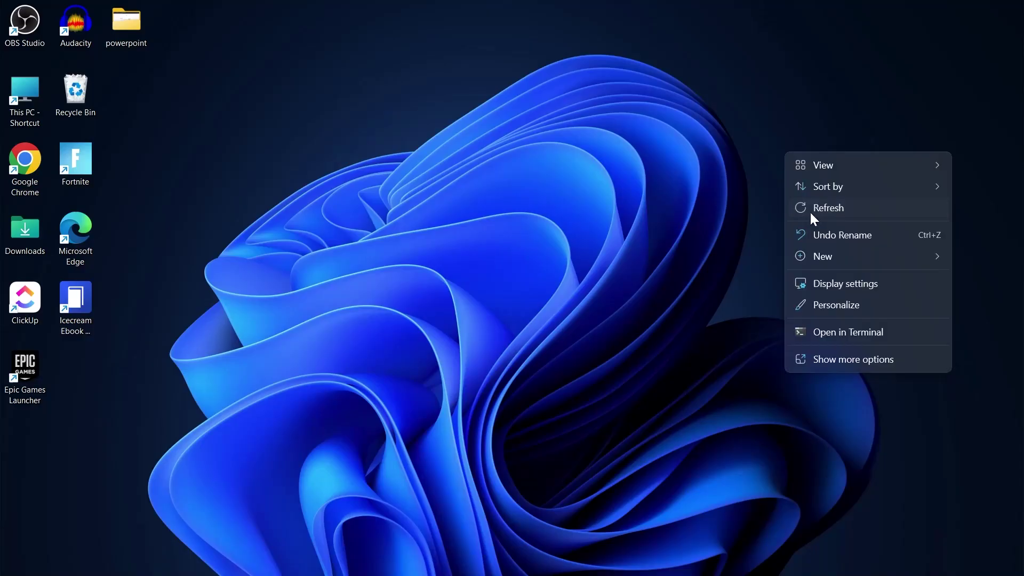
Open Chrome and reach the SurveyMonkey homepage through a Google search for 'surveymonkey login'
{"action": "left_click", "coordinate": [810, 210]}
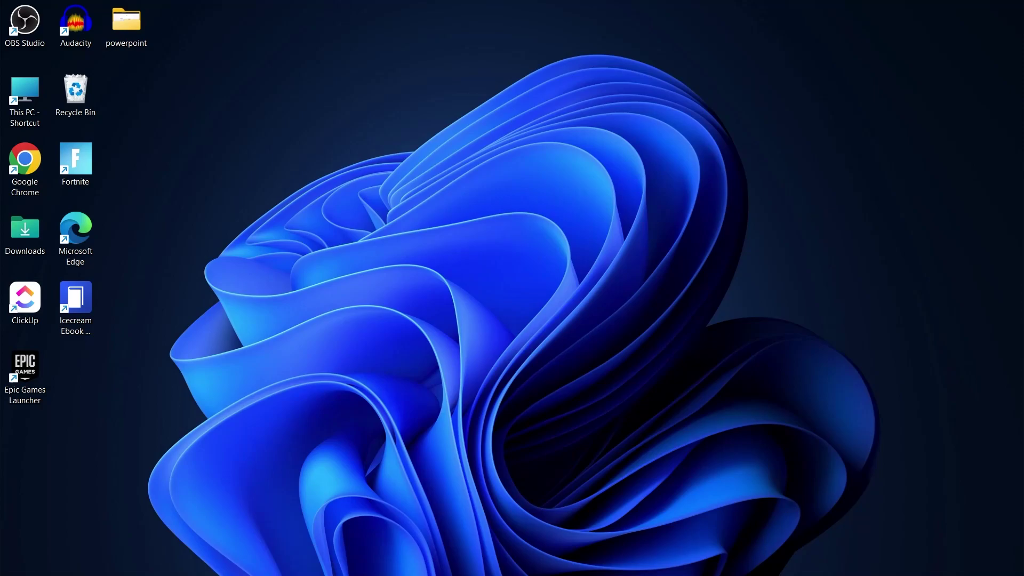
{"action": "mouse_move", "coordinate": [673, 560]}
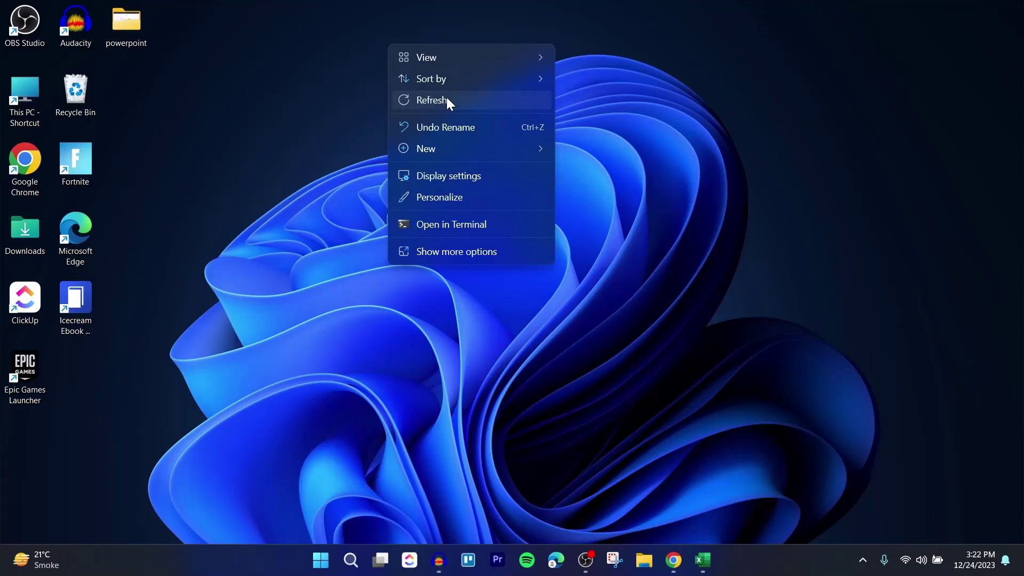
{"action": "left_click", "coordinate": [446, 97]}
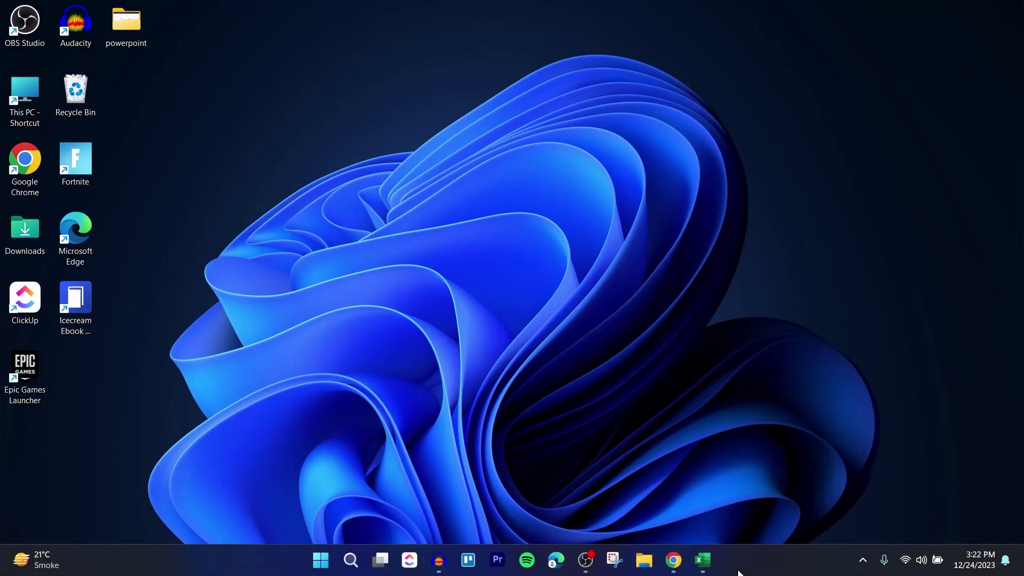
{"action": "left_click", "coordinate": [675, 563]}
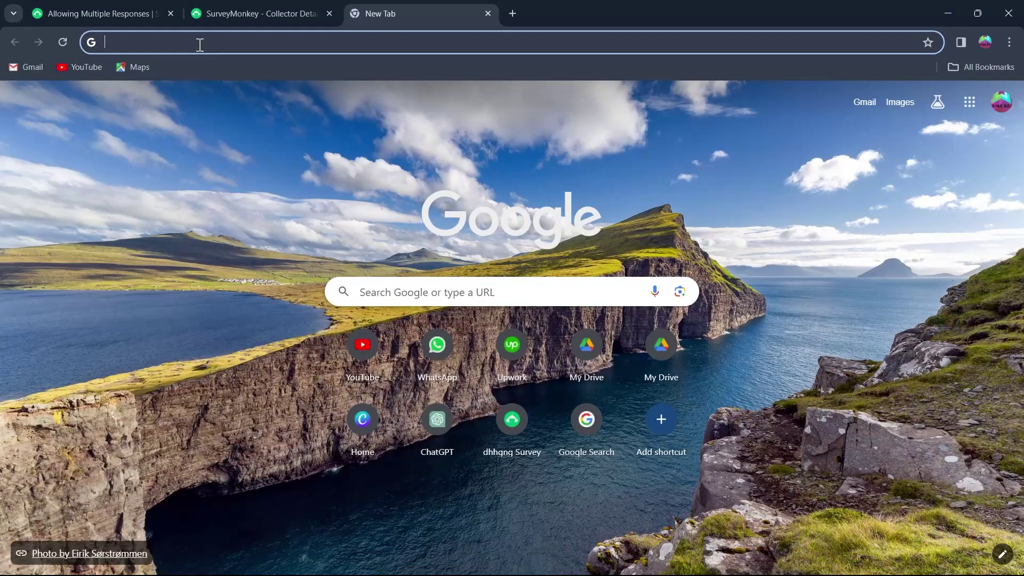
{"action": "type", "text": "surveymonkey login"}
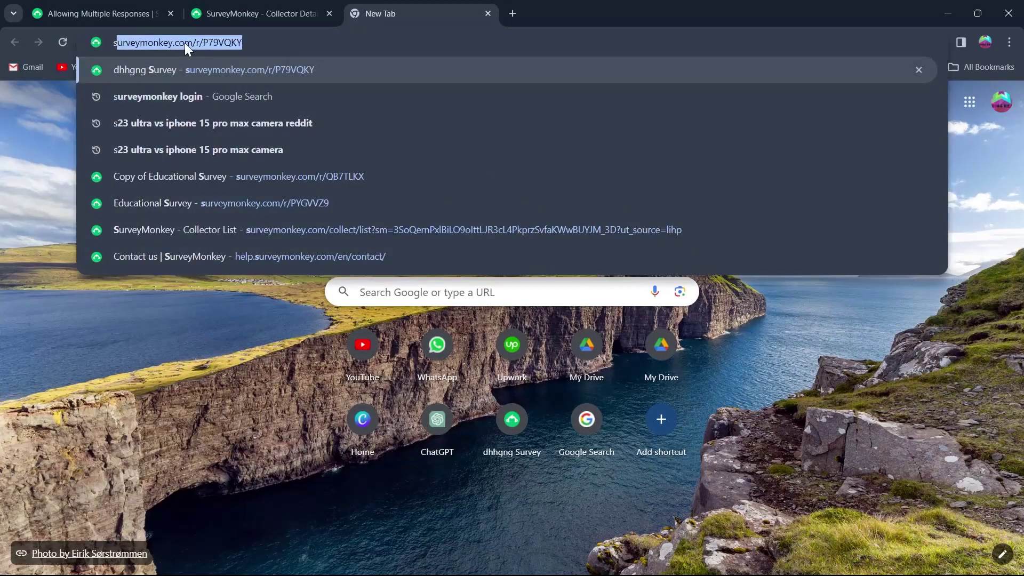
{"action": "left_click", "coordinate": [199, 97]}
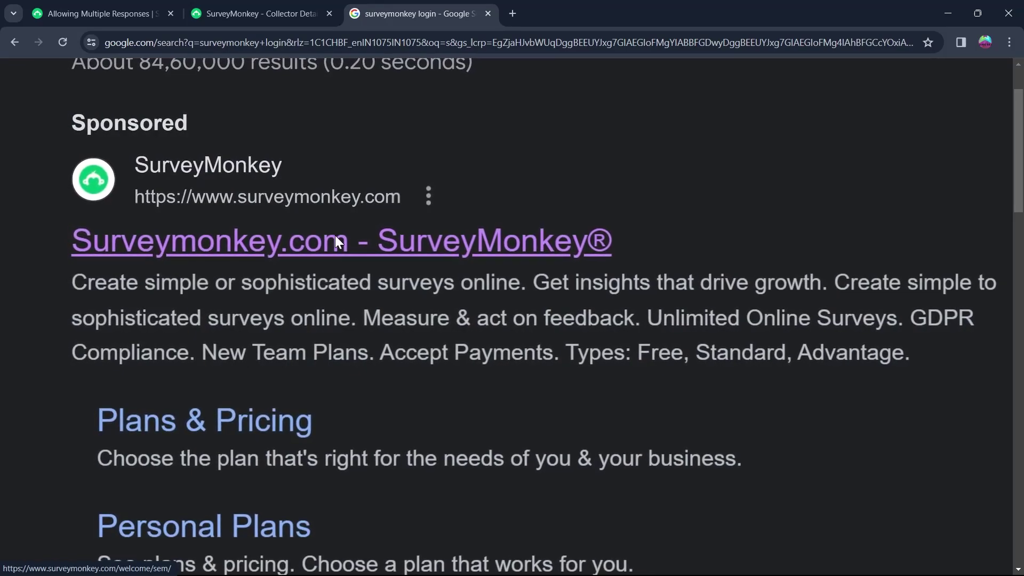
{"action": "key", "text": "alt+Left"}
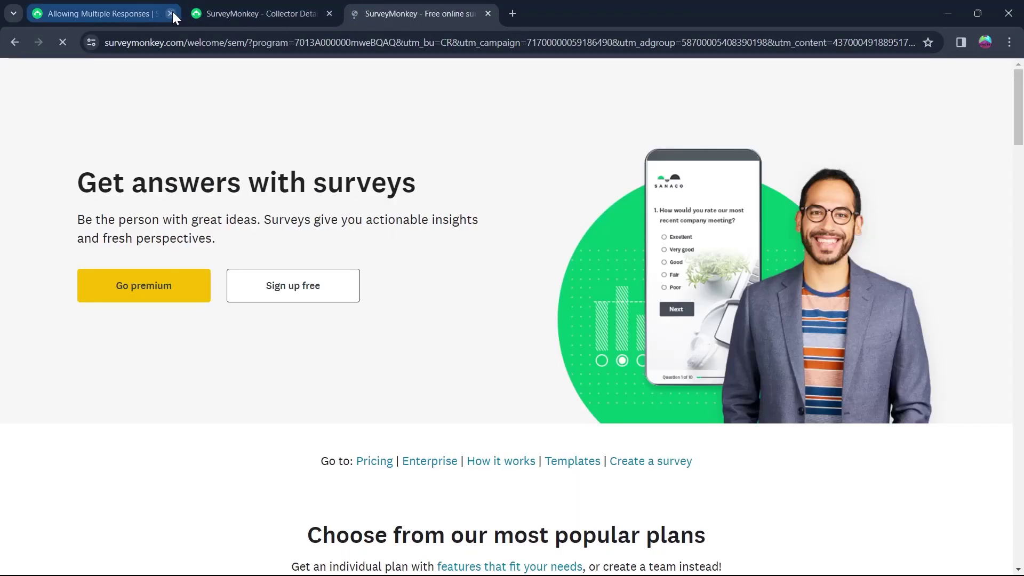
Close the 'Allowing Multiple Responses' and 'Collector Details' tabs to show the All Surveys dashboard
{"action": "left_click", "coordinate": [173, 11]}
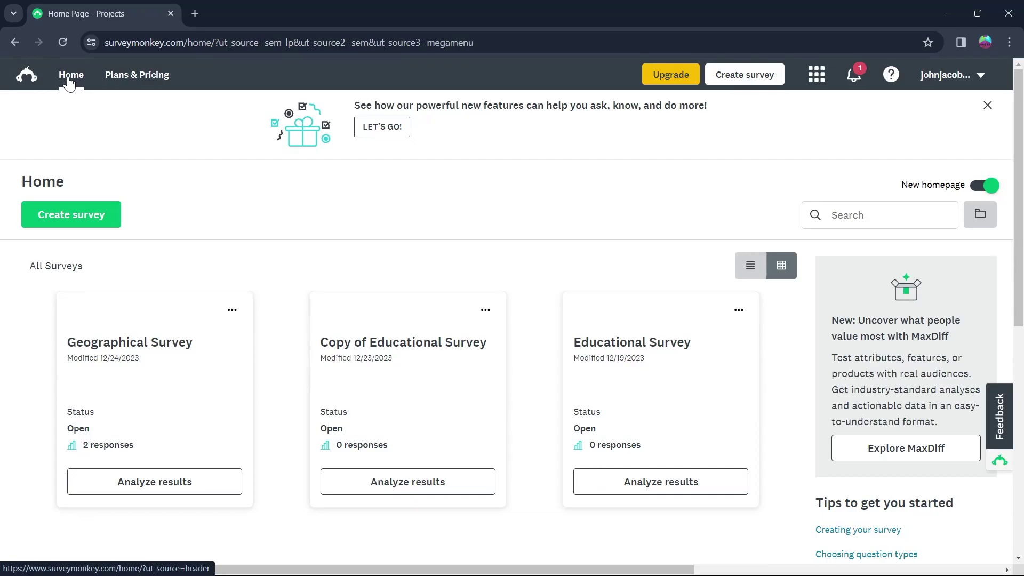
{"action": "scroll", "coordinate": [96, 272], "scroll_direction": "down", "scroll_amount": 5}
{"action": "scroll", "coordinate": [96, 272], "scroll_direction": "up", "scroll_amount": 5}
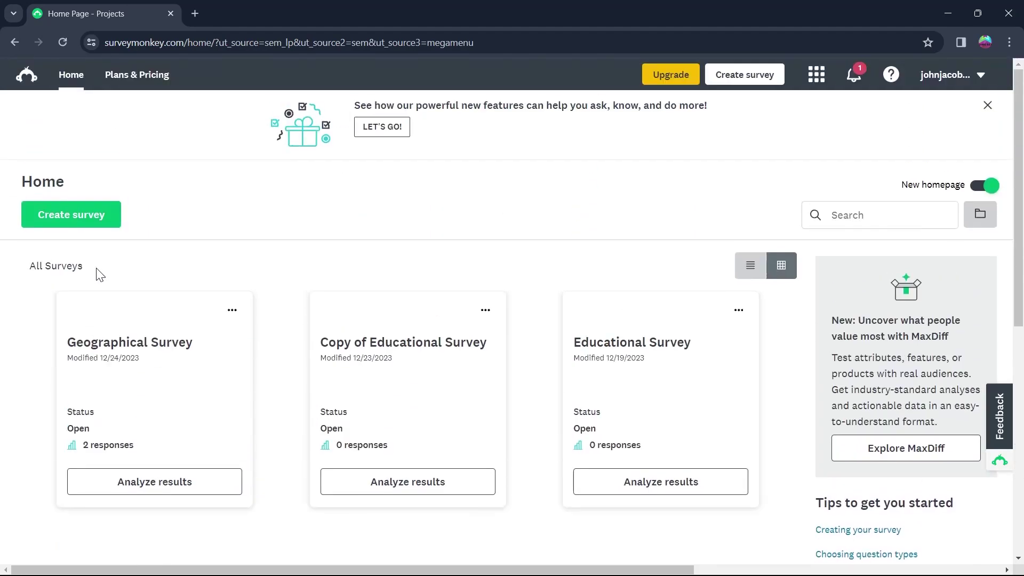
{"action": "scroll", "coordinate": [147, 296], "scroll_direction": "down", "scroll_amount": 4}
{"action": "scroll", "coordinate": [147, 297], "scroll_direction": "up", "scroll_amount": 4}
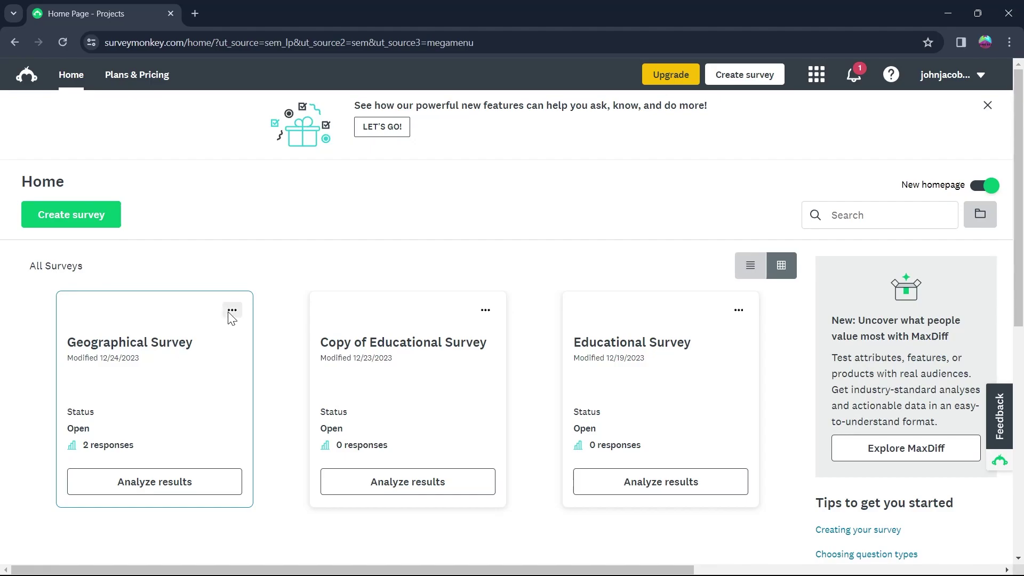
{"action": "scroll", "coordinate": [132, 389], "scroll_direction": "down", "scroll_amount": 1}
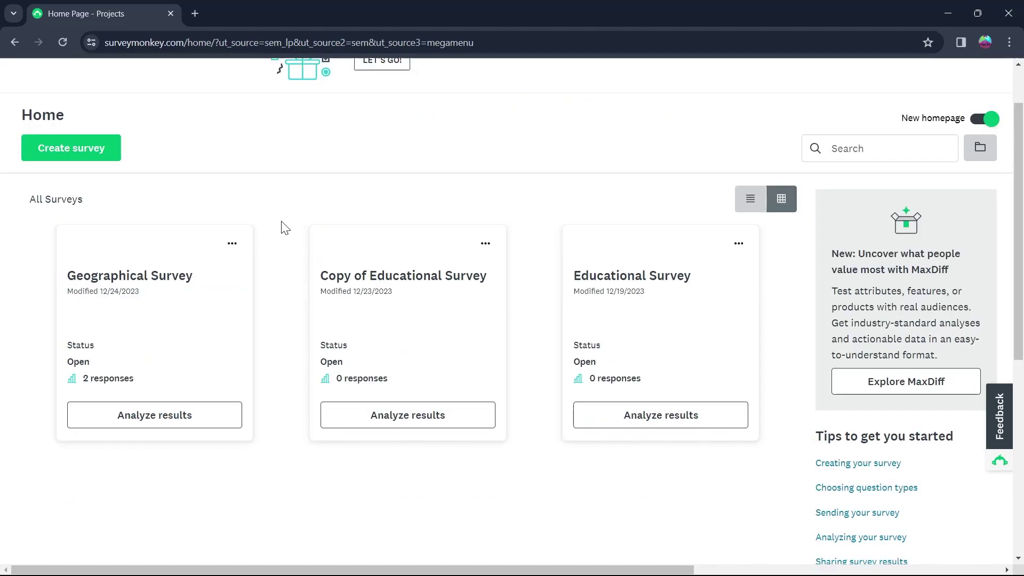
Choose Edit survey from the Geographical Survey card's actions menu
{"action": "left_click", "coordinate": [233, 245]}
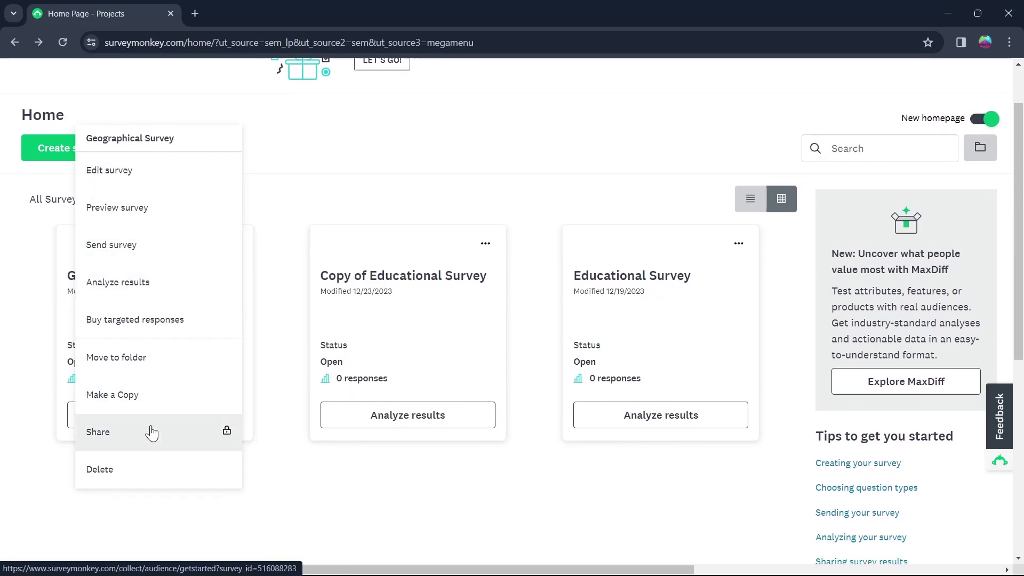
{"action": "left_click", "coordinate": [120, 175]}
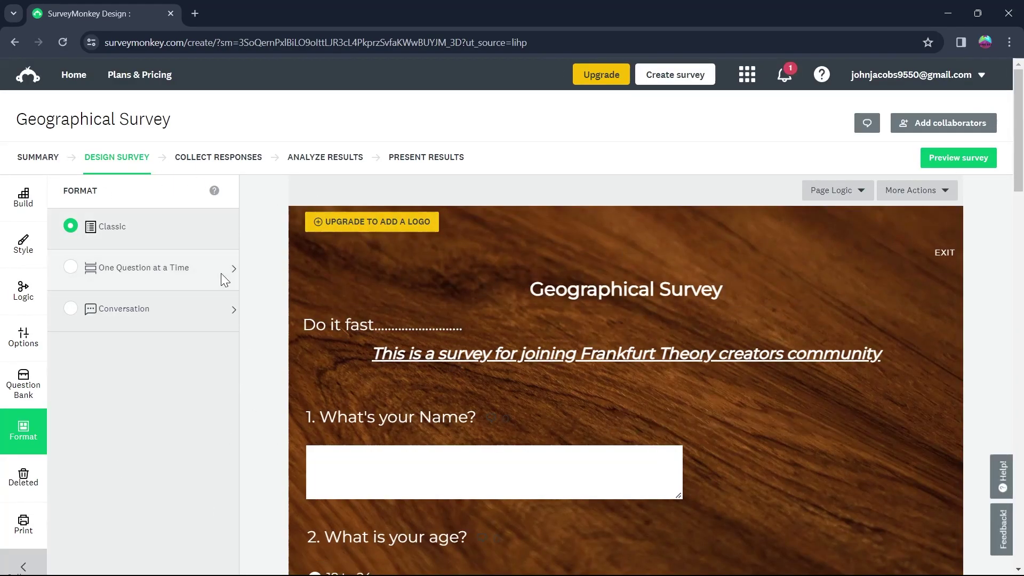
{"action": "scroll", "coordinate": [221, 273], "scroll_direction": "down", "scroll_amount": 1}
{"action": "scroll", "coordinate": [184, 265], "scroll_direction": "down", "scroll_amount": 1}
{"action": "scroll", "coordinate": [579, 322], "scroll_direction": "up", "scroll_amount": 2}
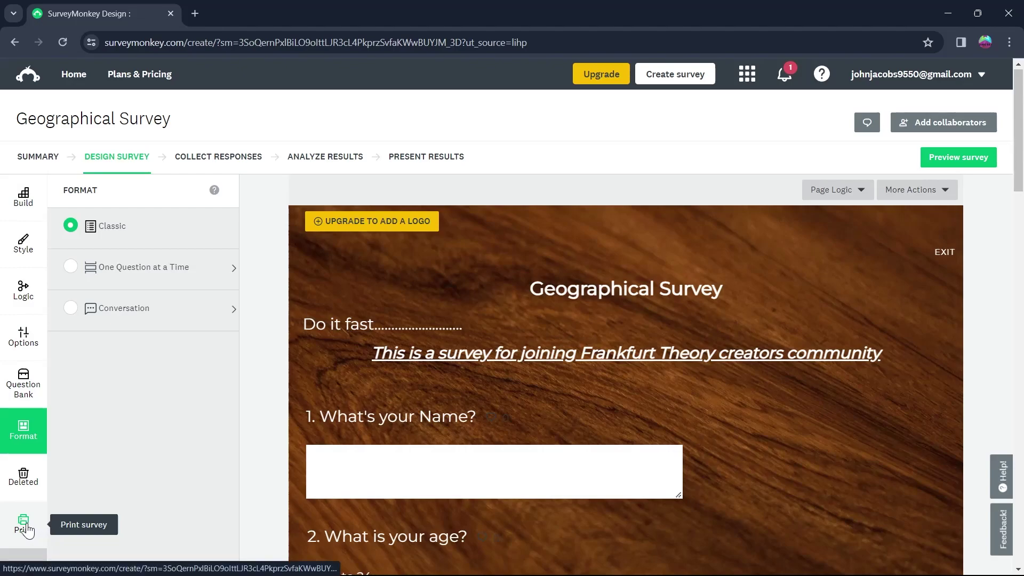
Open Print Survey and choose the survey's current theme as the print style
{"action": "left_click", "coordinate": [26, 527]}
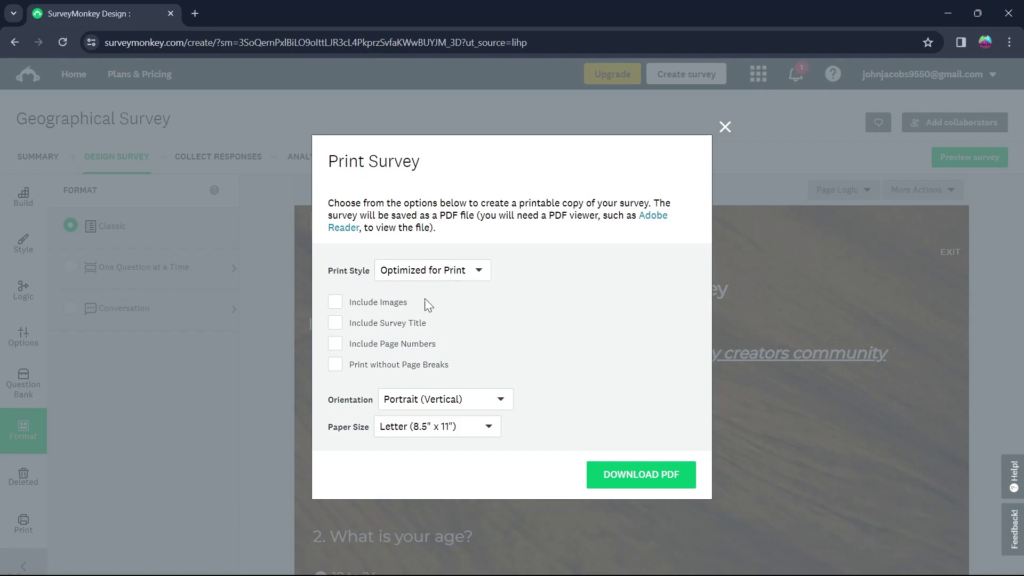
{"action": "left_click", "coordinate": [432, 269]}
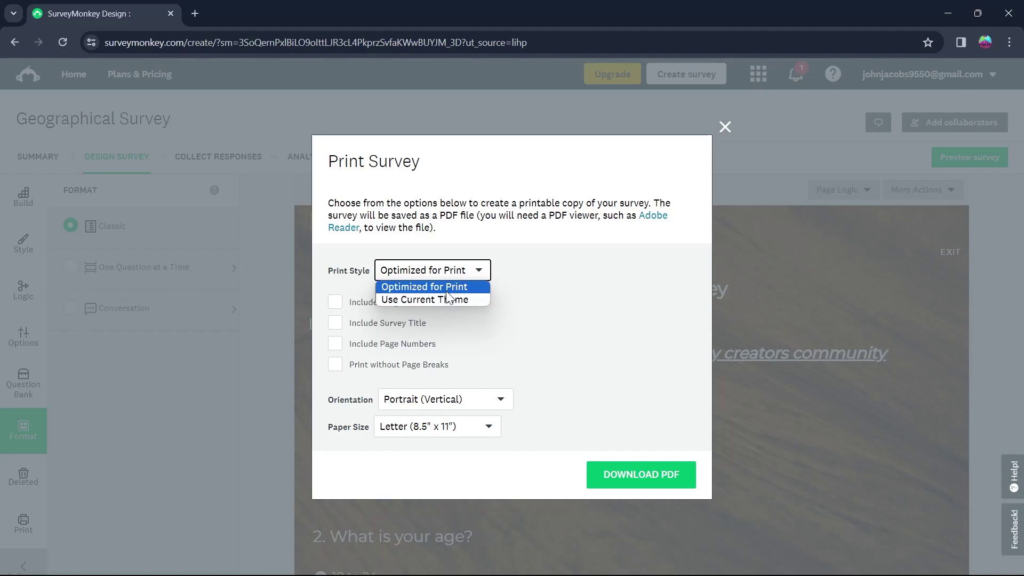
{"action": "left_click", "coordinate": [409, 297]}
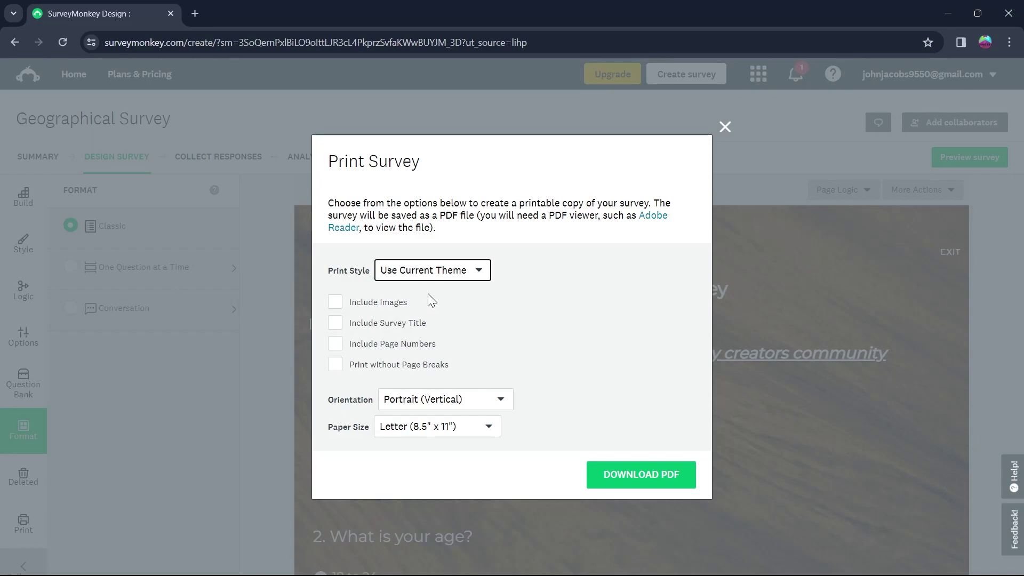
Enable Include Images, Include Survey Title, Include Page Numbers and Print without Page Breaks
{"action": "left_click", "coordinate": [335, 303]}
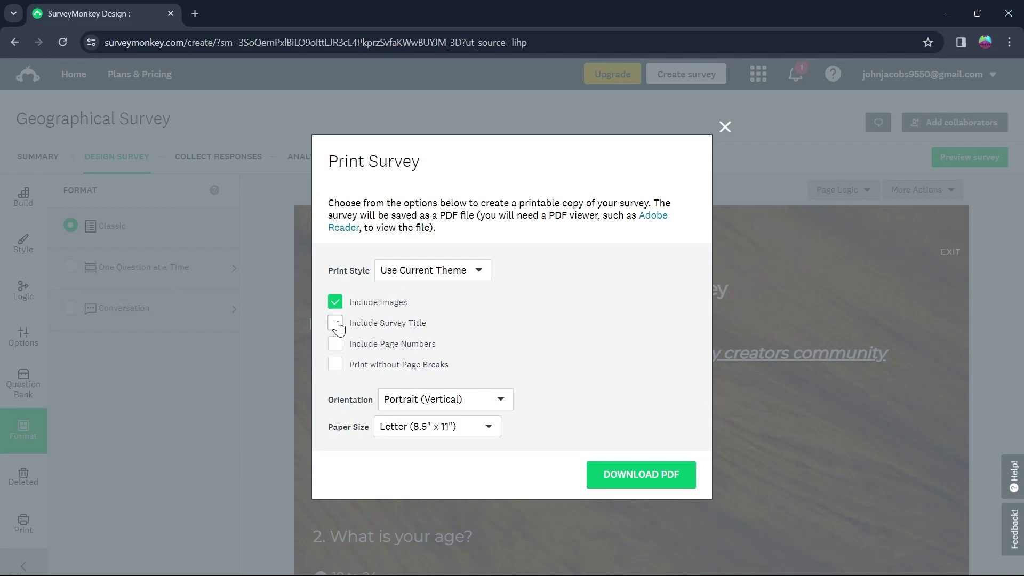
{"action": "left_click", "coordinate": [335, 323]}
{"action": "left_click", "coordinate": [336, 344]}
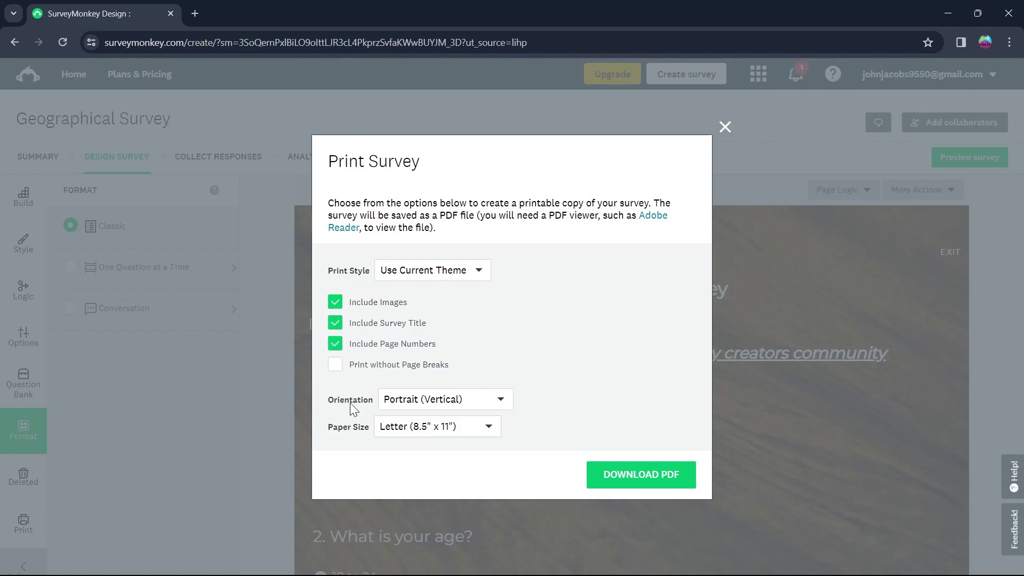
{"action": "left_click", "coordinate": [335, 365]}
Download the survey as a PDF with Landscape orientation and Letter paper size
{"action": "left_click", "coordinate": [473, 400]}
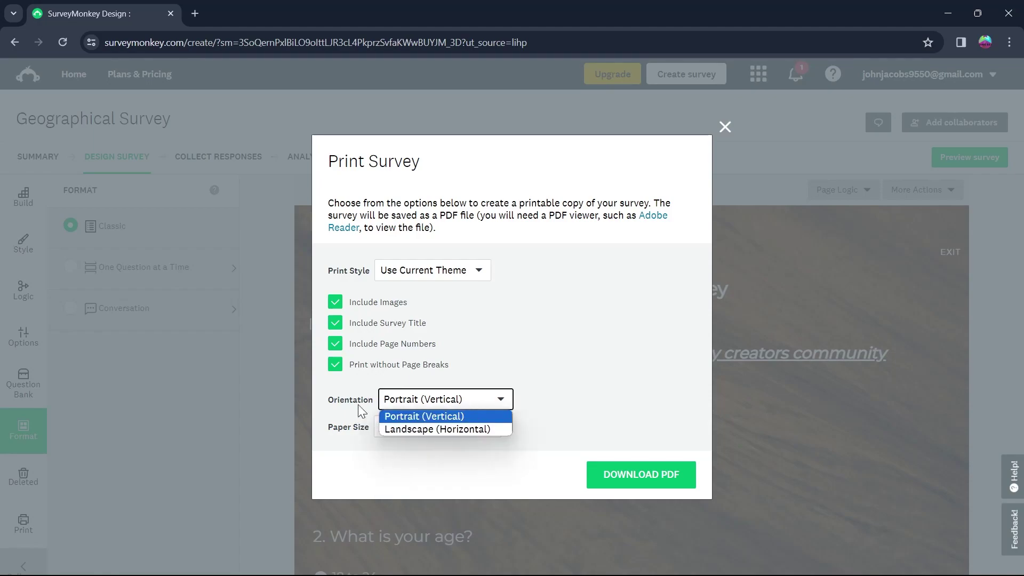
{"action": "left_click", "coordinate": [415, 432]}
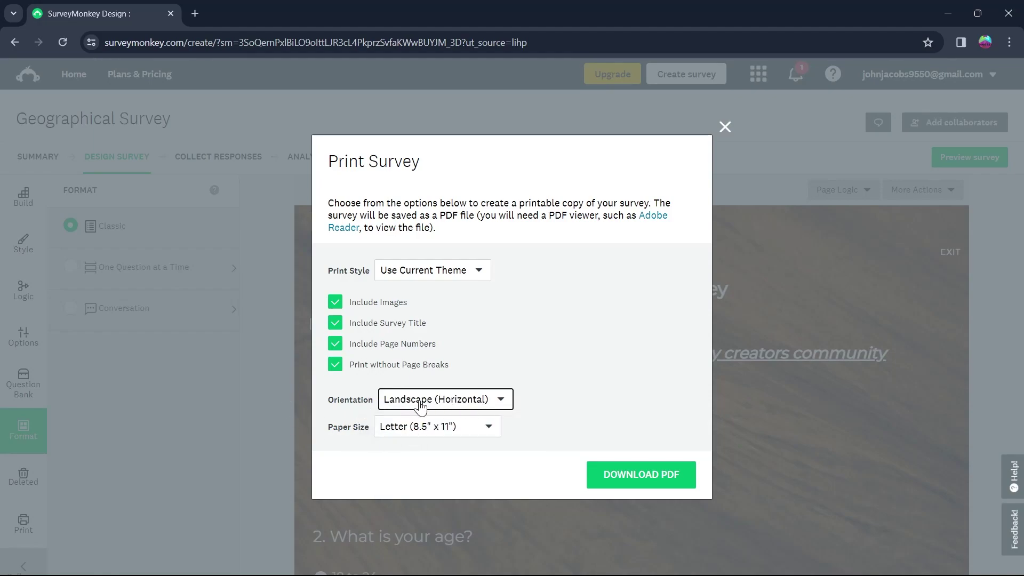
{"action": "left_click", "coordinate": [480, 426]}
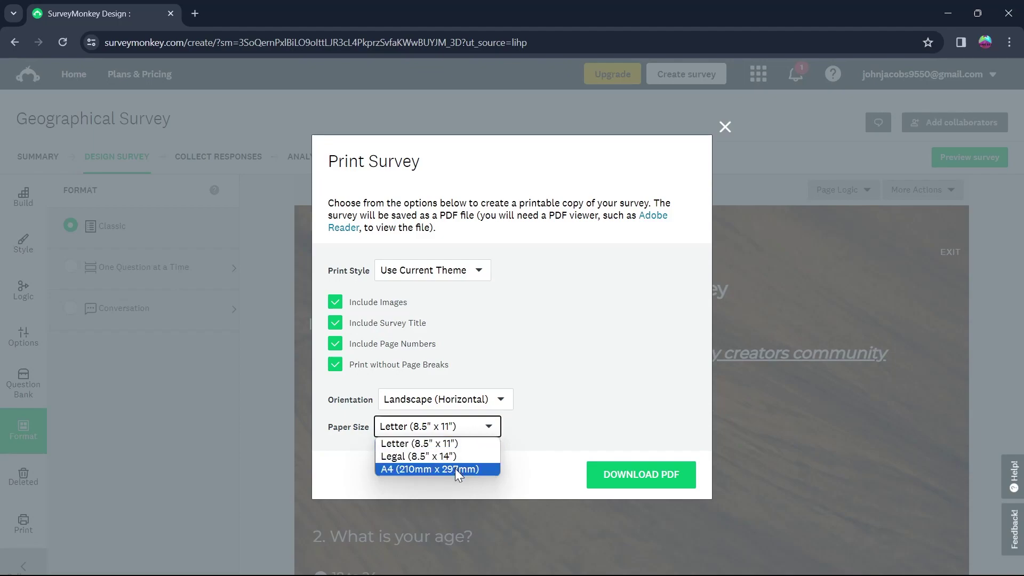
{"action": "left_click", "coordinate": [436, 444]}
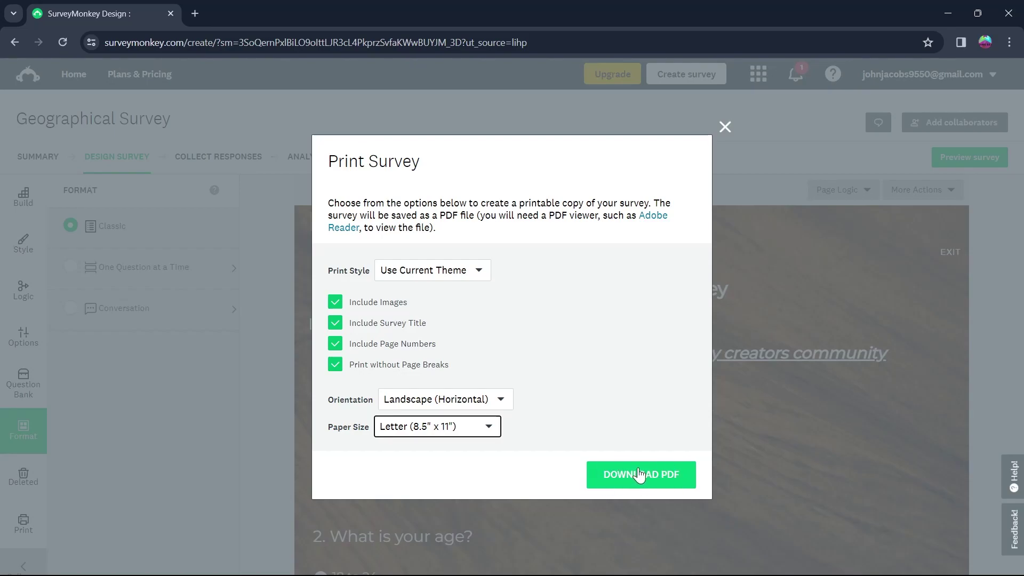
{"action": "left_click", "coordinate": [638, 473]}
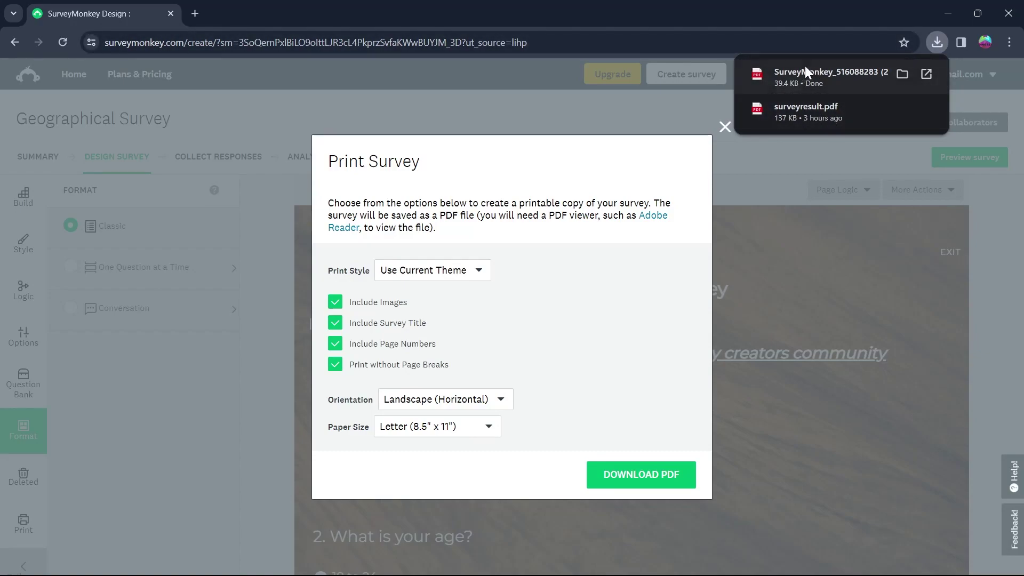
{"action": "mouse_move", "coordinate": [832, 76]}
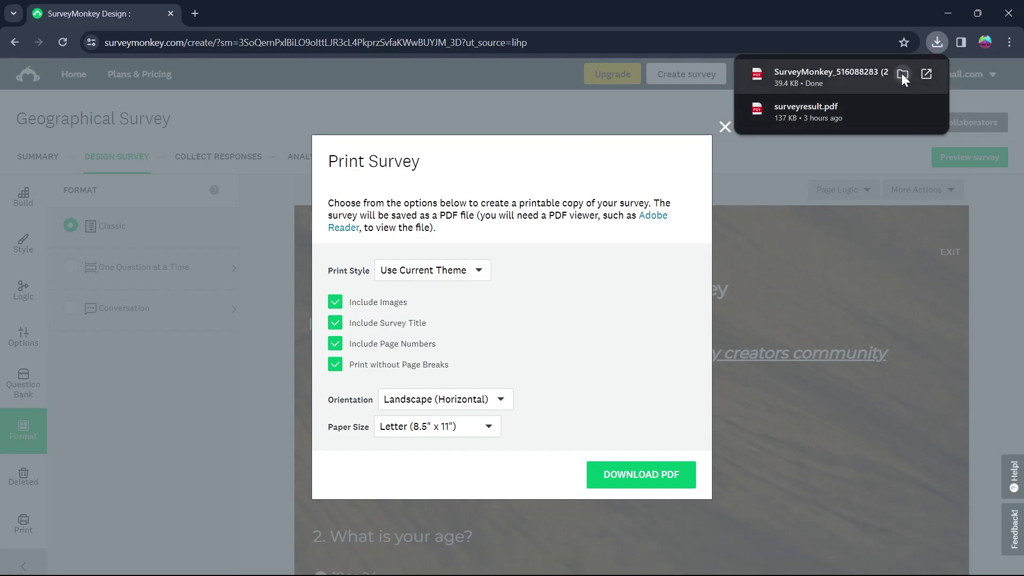
Close the print dialog and select the newest survey PDF in This PC > Downloads
{"action": "left_click", "coordinate": [726, 128]}
{"action": "left_click", "coordinate": [947, 13]}
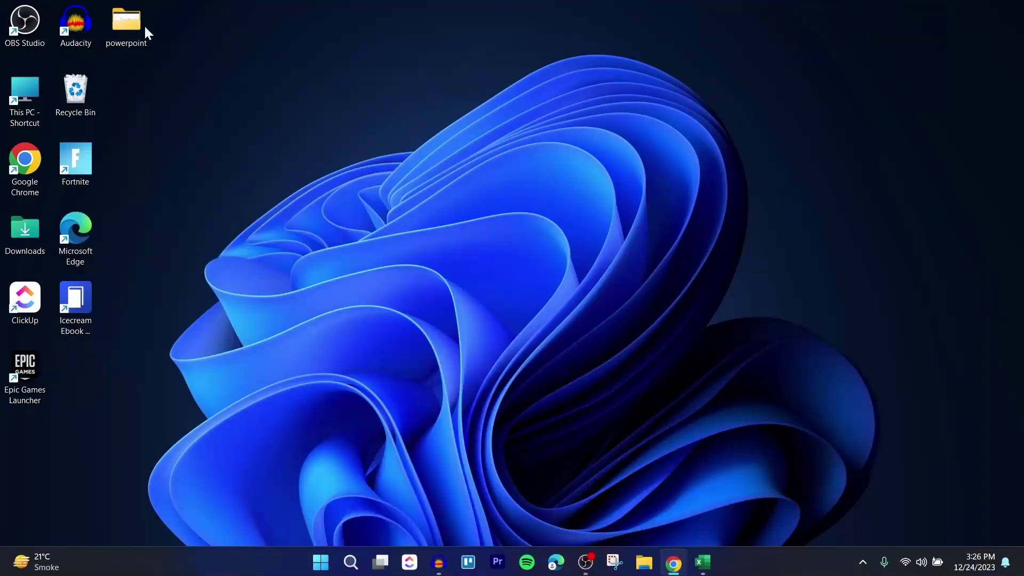
{"action": "double_click", "coordinate": [23, 82]}
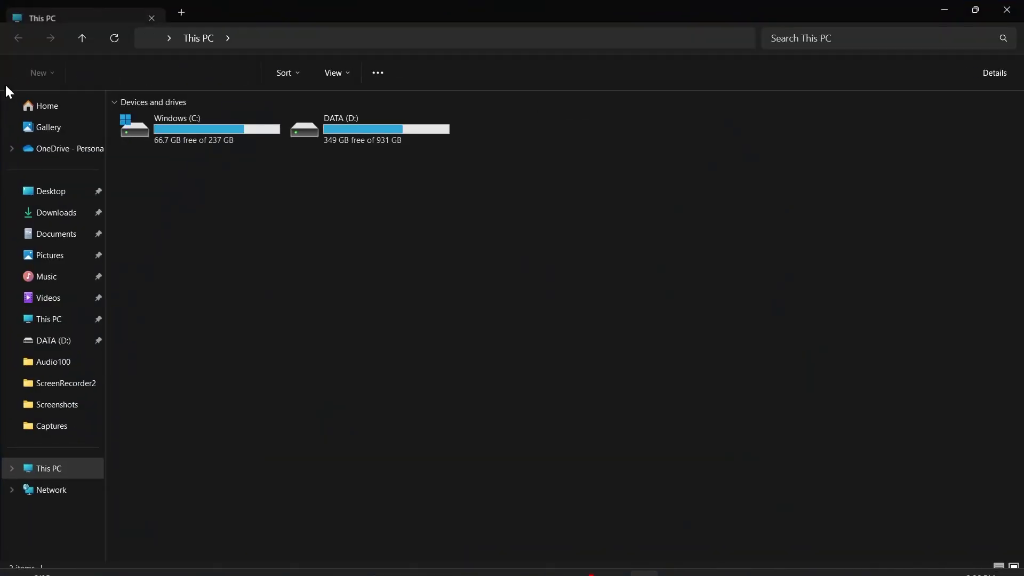
{"action": "left_click", "coordinate": [56, 212]}
{"action": "left_click", "coordinate": [156, 150]}
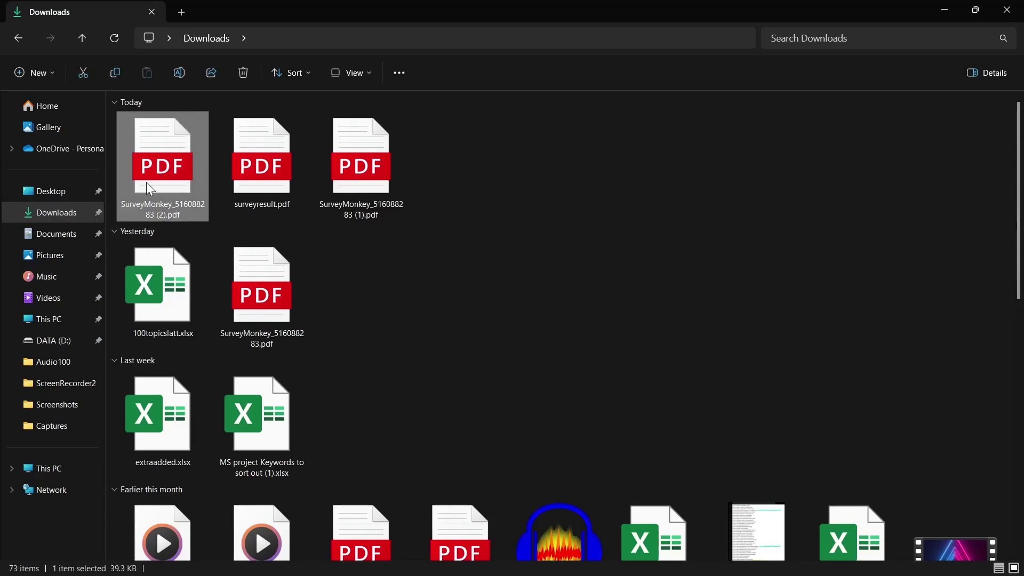
Open the downloaded survey PDF in Edge, view its pages, then close the viewer
{"action": "double_click", "coordinate": [180, 164]}
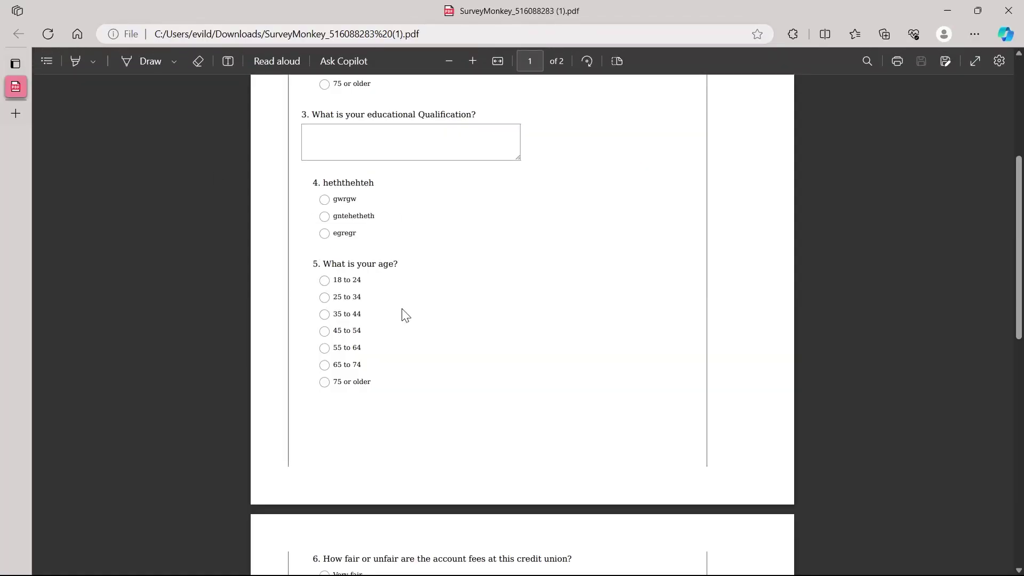
{"action": "scroll", "coordinate": [381, 360], "scroll_direction": "up", "scroll_amount": 5}
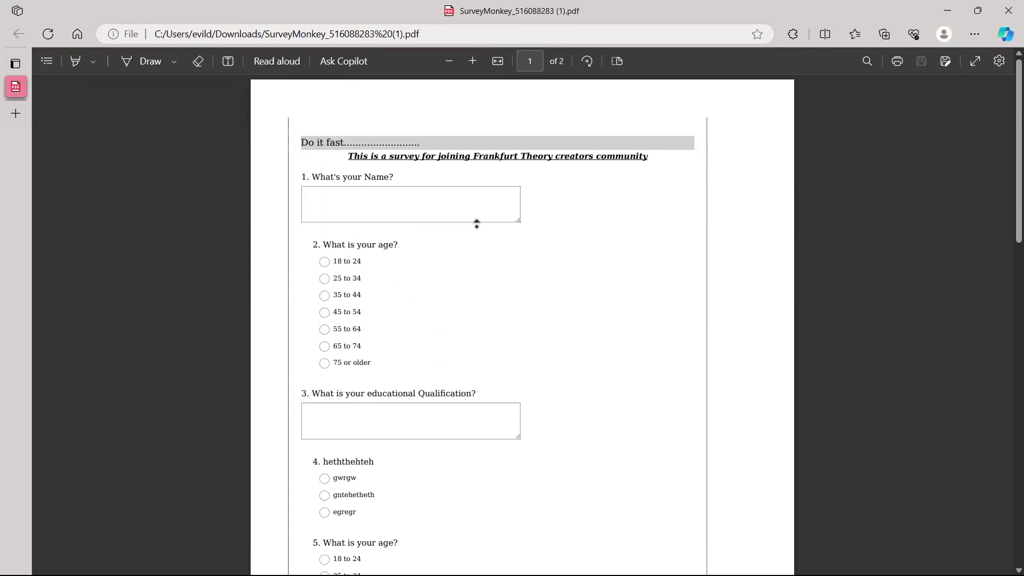
{"action": "scroll", "coordinate": [479, 232], "scroll_direction": "down", "scroll_amount": 1}
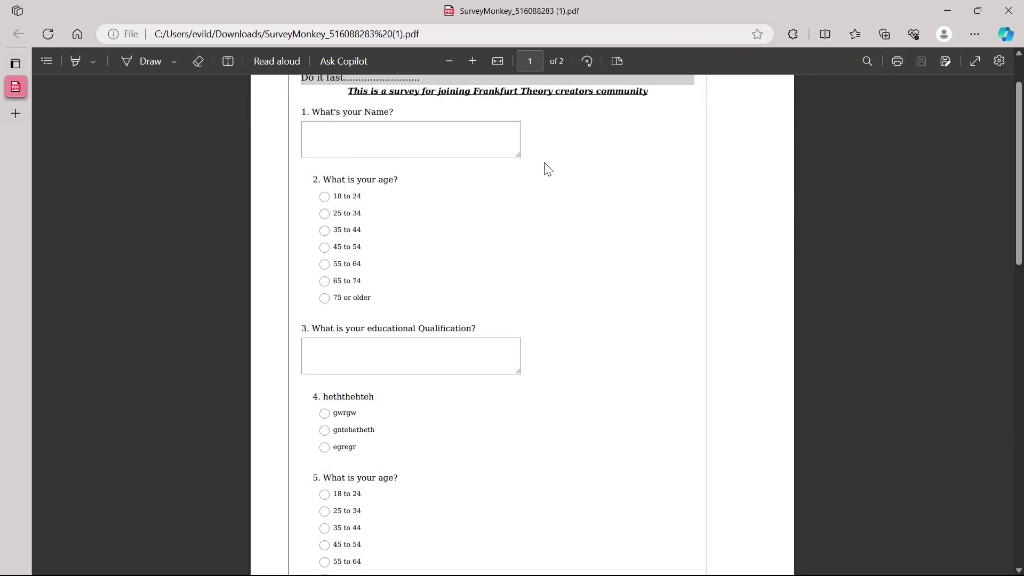
{"action": "scroll", "coordinate": [558, 125], "scroll_direction": "up", "scroll_amount": 1}
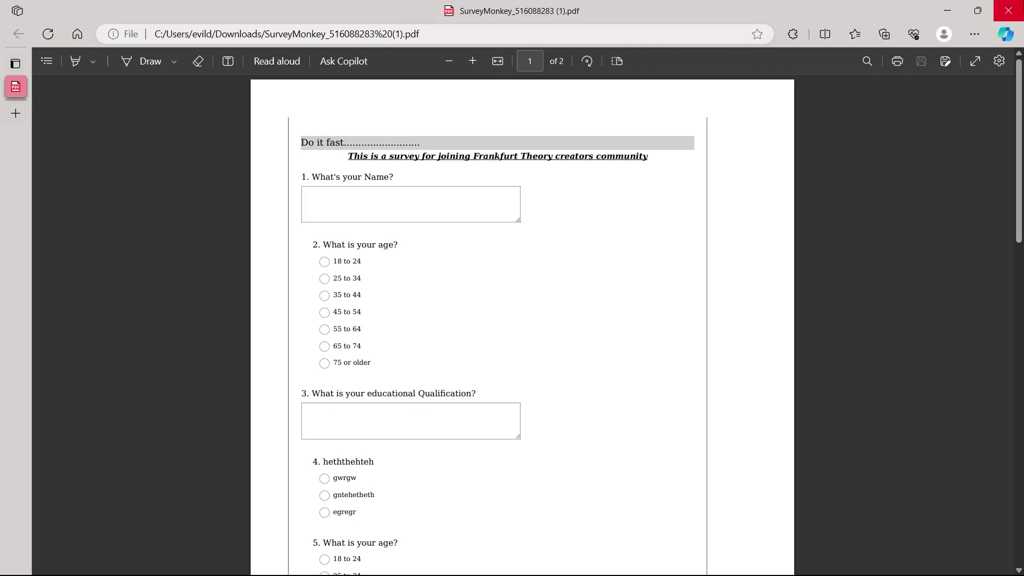
{"action": "left_click", "coordinate": [1007, 10]}
Close File Explorer, return to Chrome, and reopen then dismiss the Print Survey dialog
{"action": "left_click", "coordinate": [1007, 9]}
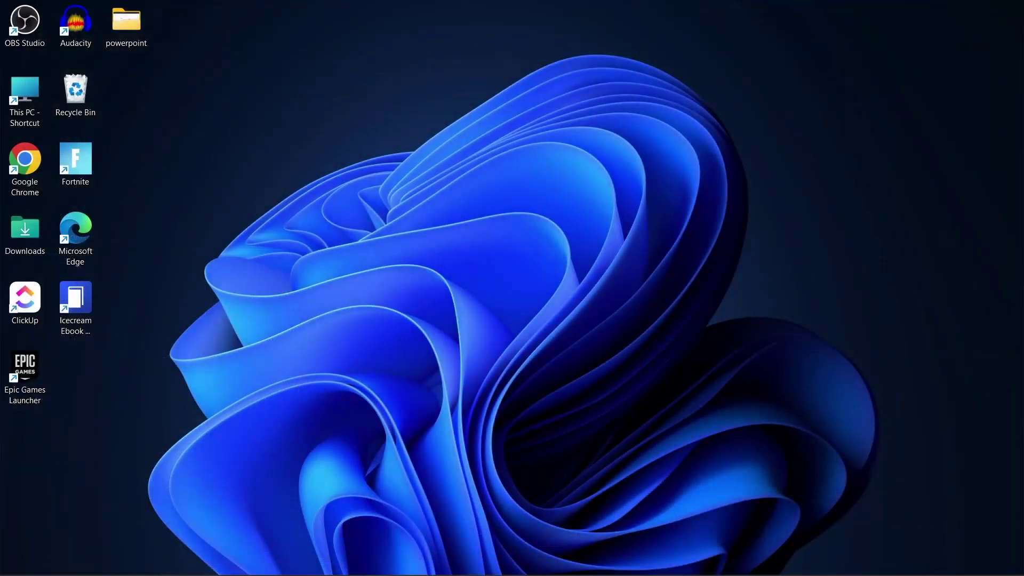
{"action": "left_click", "coordinate": [673, 560]}
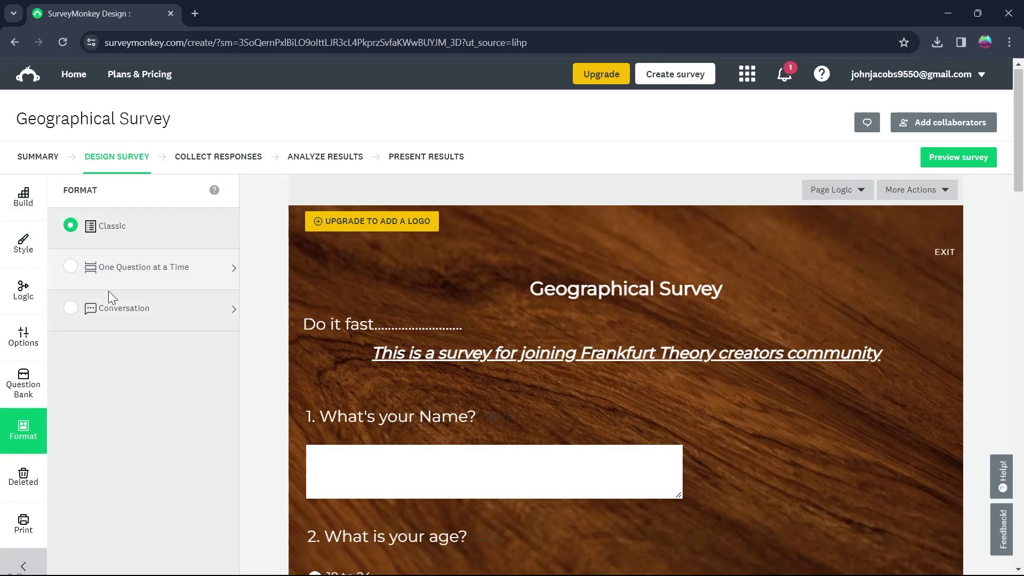
{"action": "left_click", "coordinate": [24, 522]}
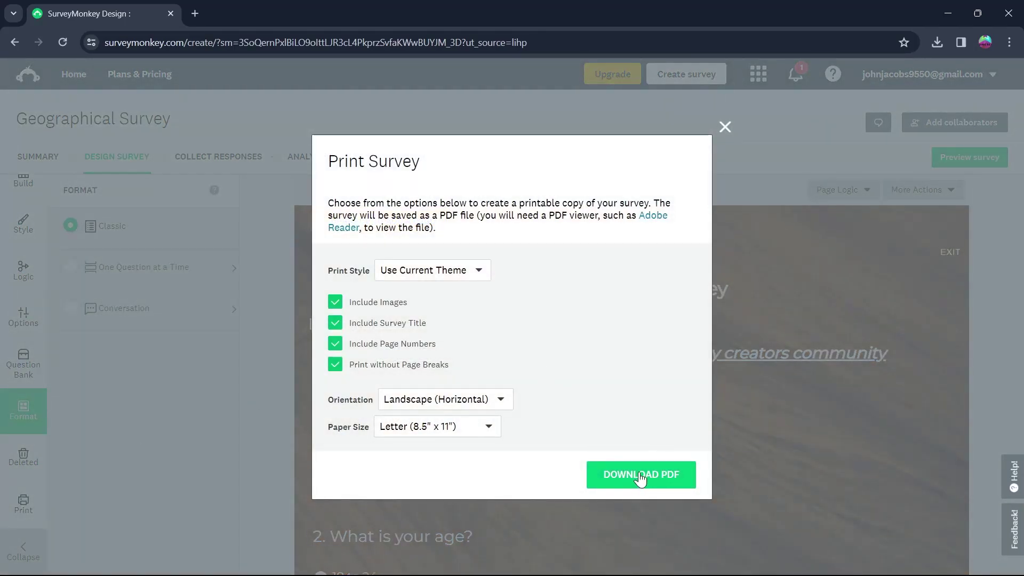
{"action": "left_click", "coordinate": [725, 129]}
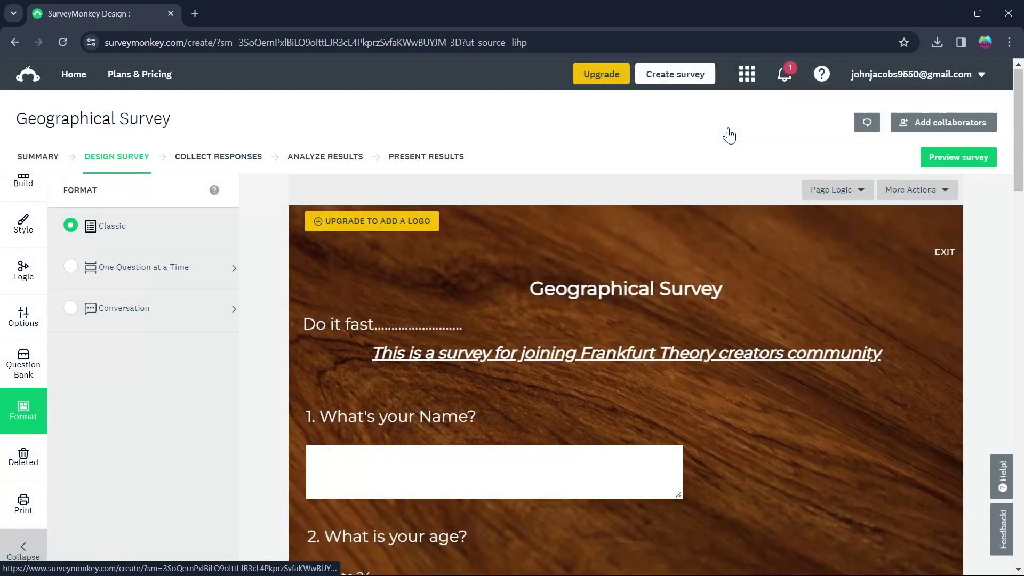